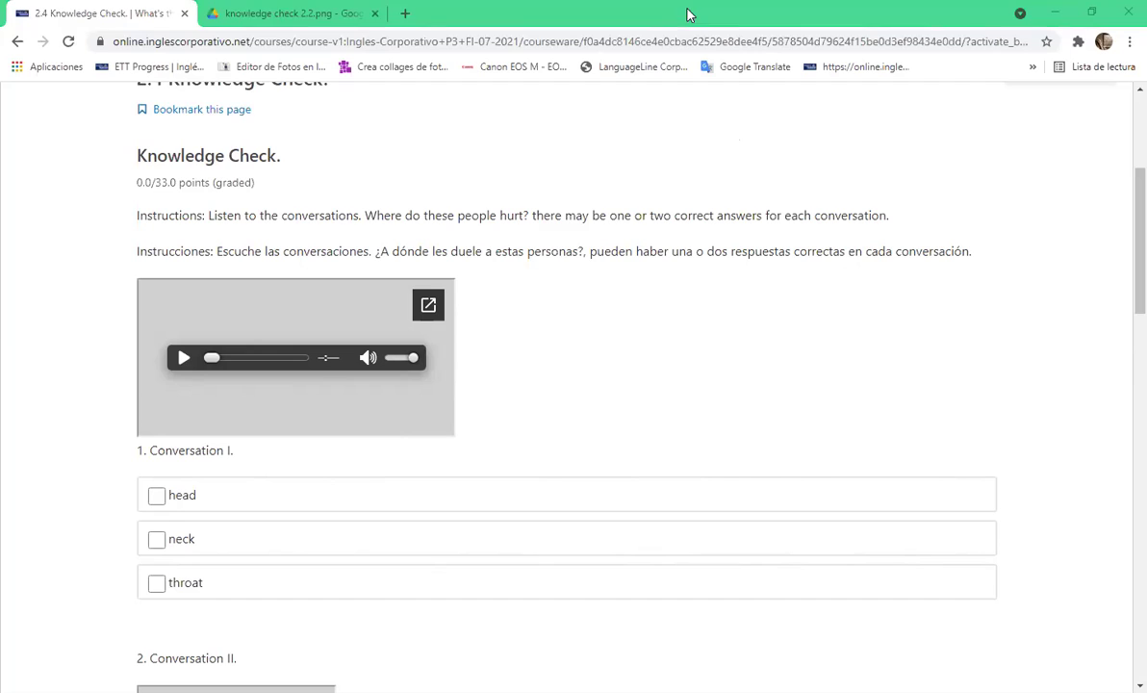
Step: Play the conversations recording and mark head and throat as the answers for Conversation I
left_click(184, 360)
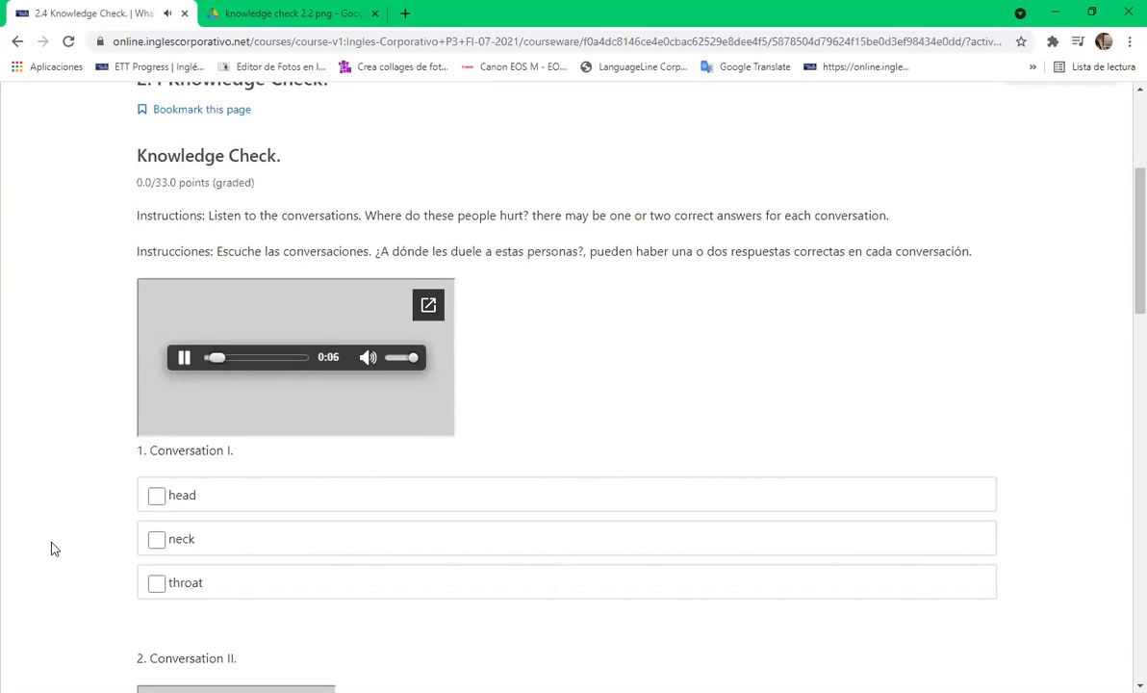
scroll(435, 466, "down", 3)
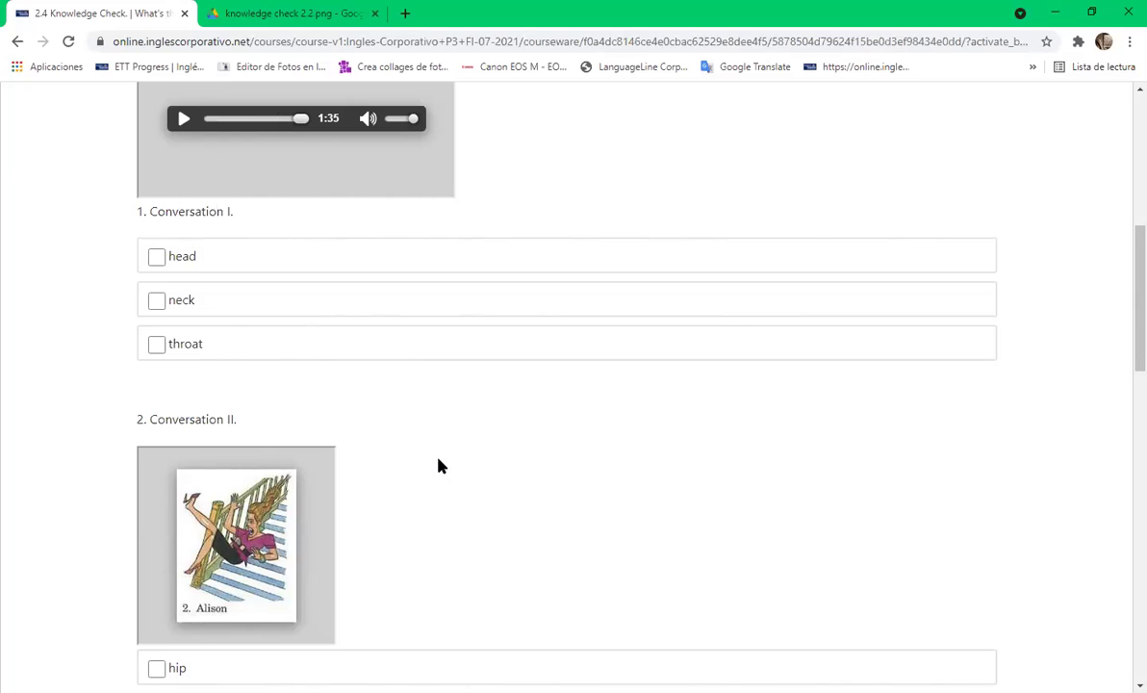
scroll(505, 536, "down", 2)
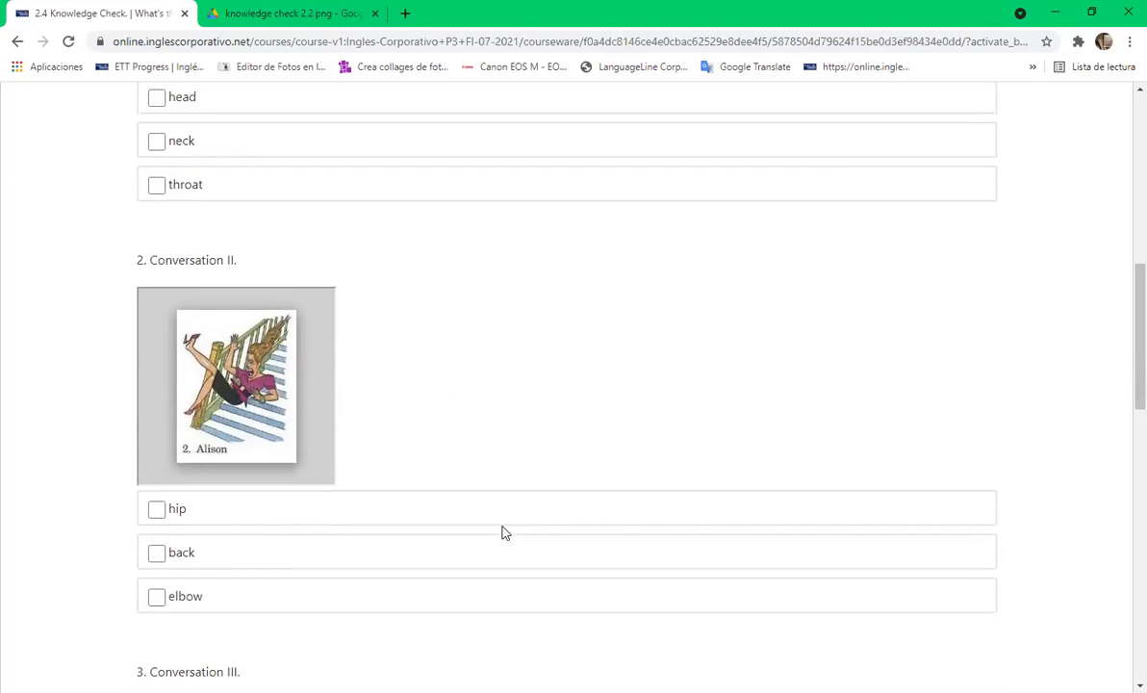
scroll(501, 533, "up", 2)
scroll(501, 532, "up", 1)
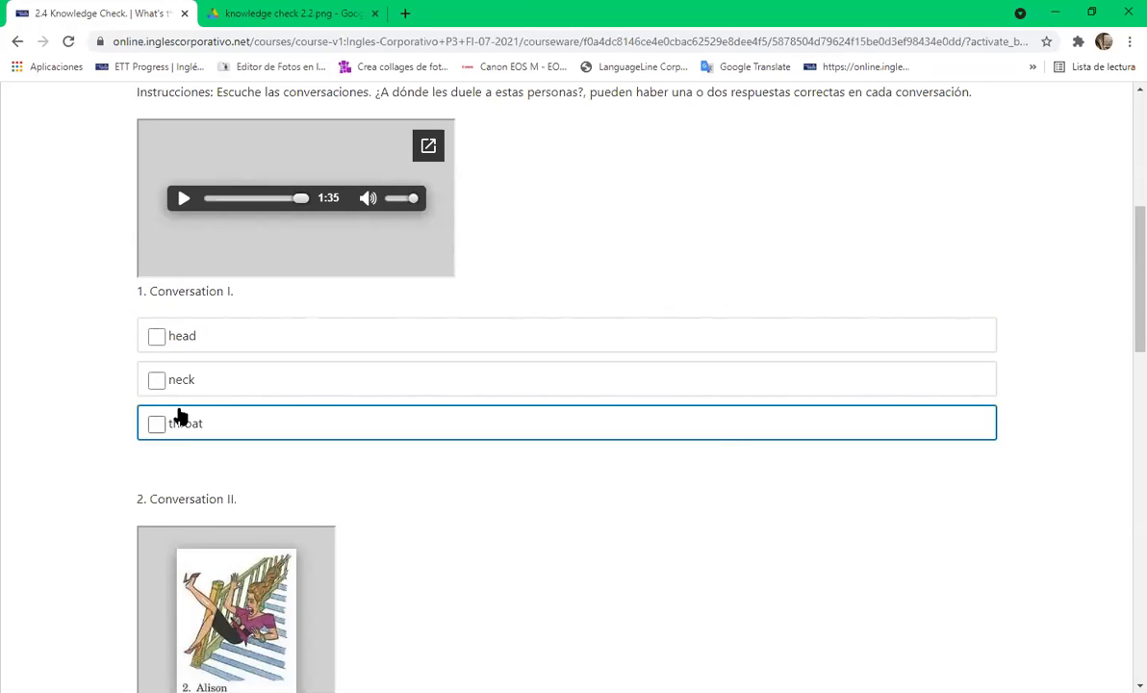
left_click(162, 339)
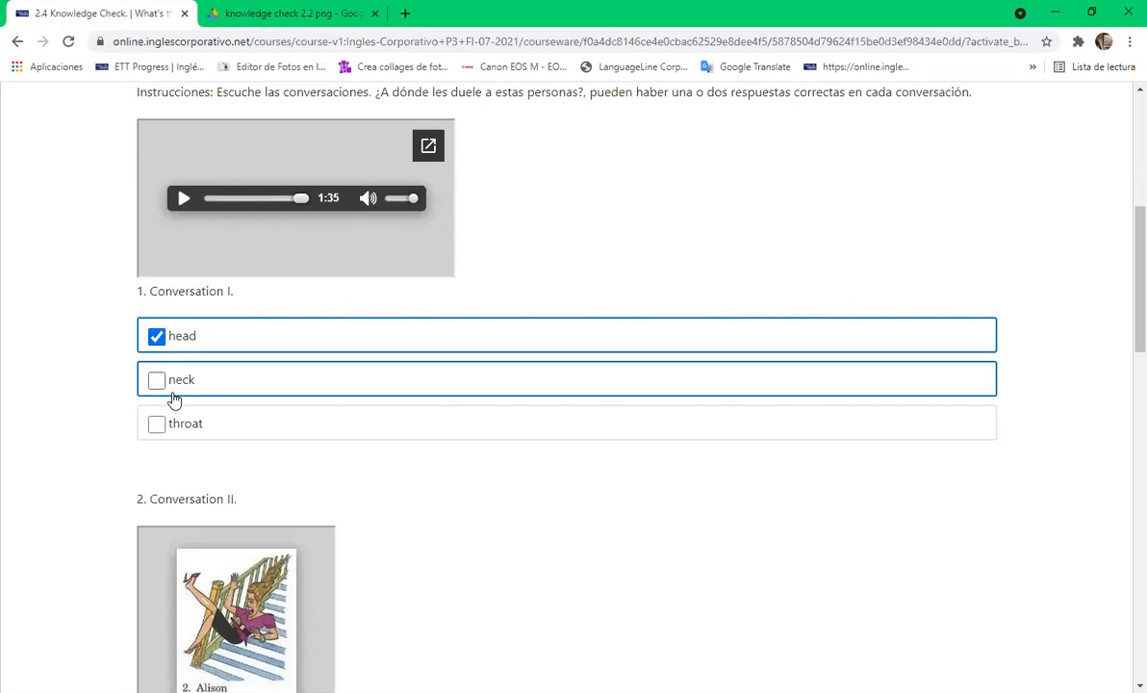
left_click(159, 425)
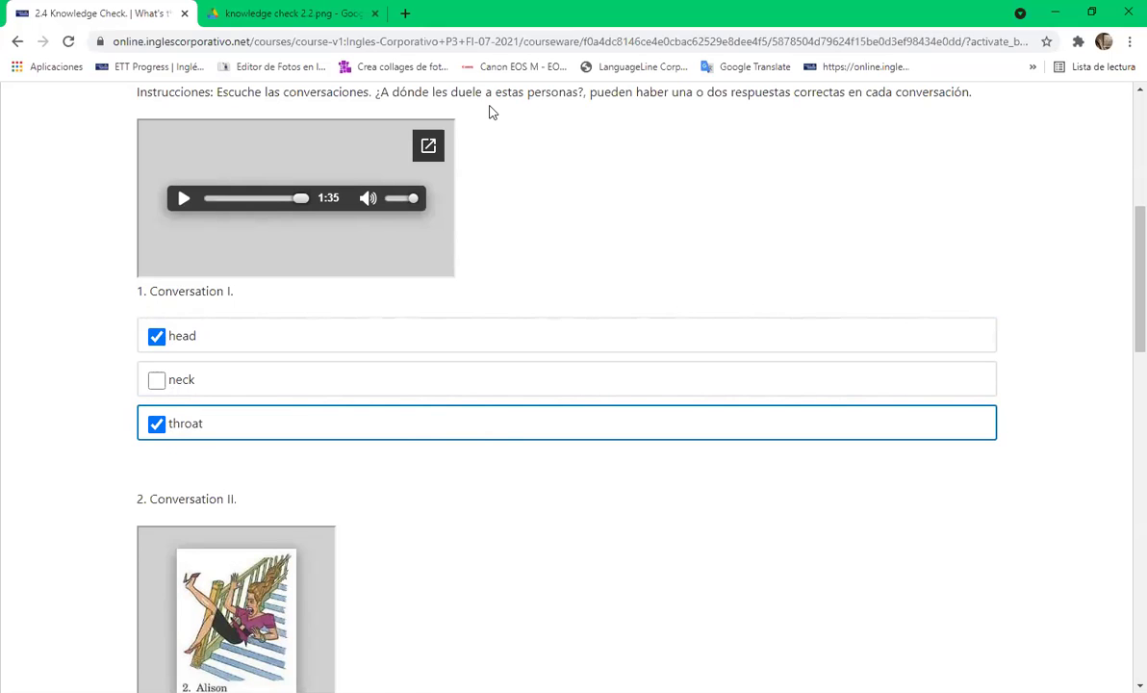
Step: Mark back and elbow as the answers for Conversation II
scroll(100, 320, "down", 3)
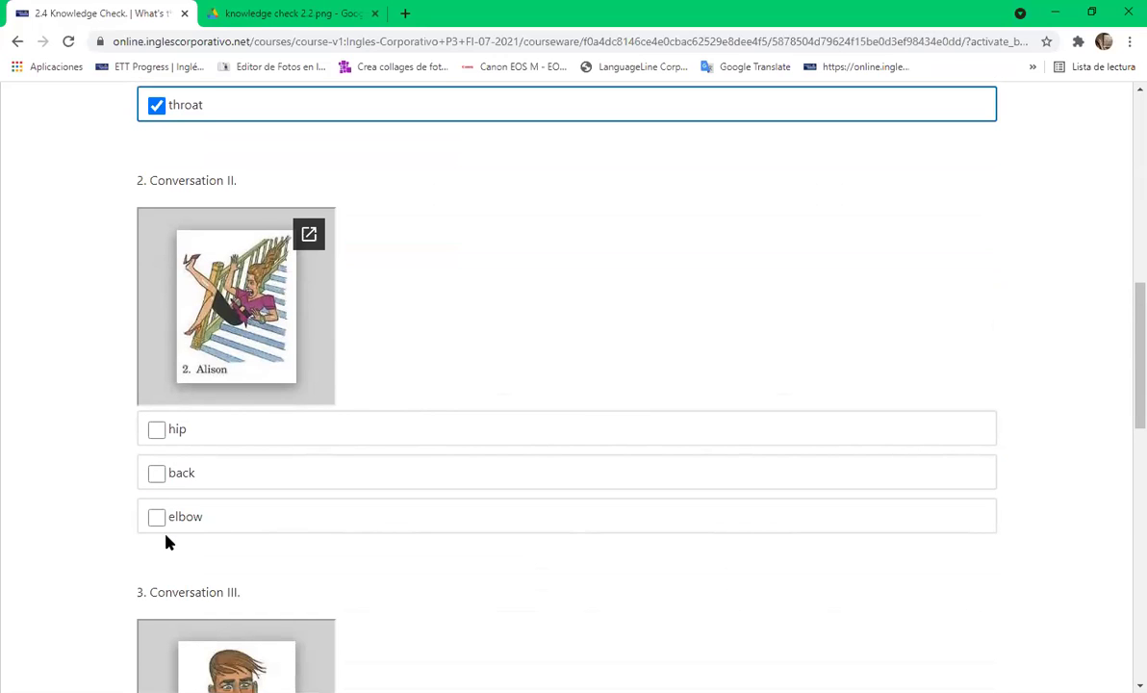
left_click(157, 472)
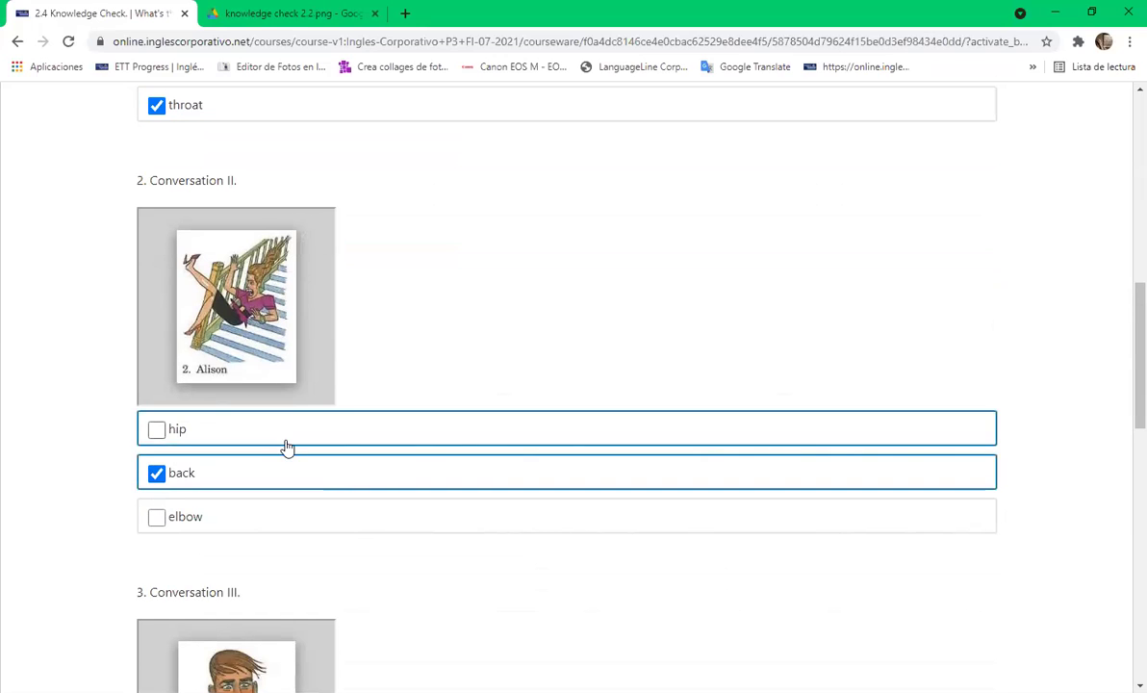
left_click(158, 520)
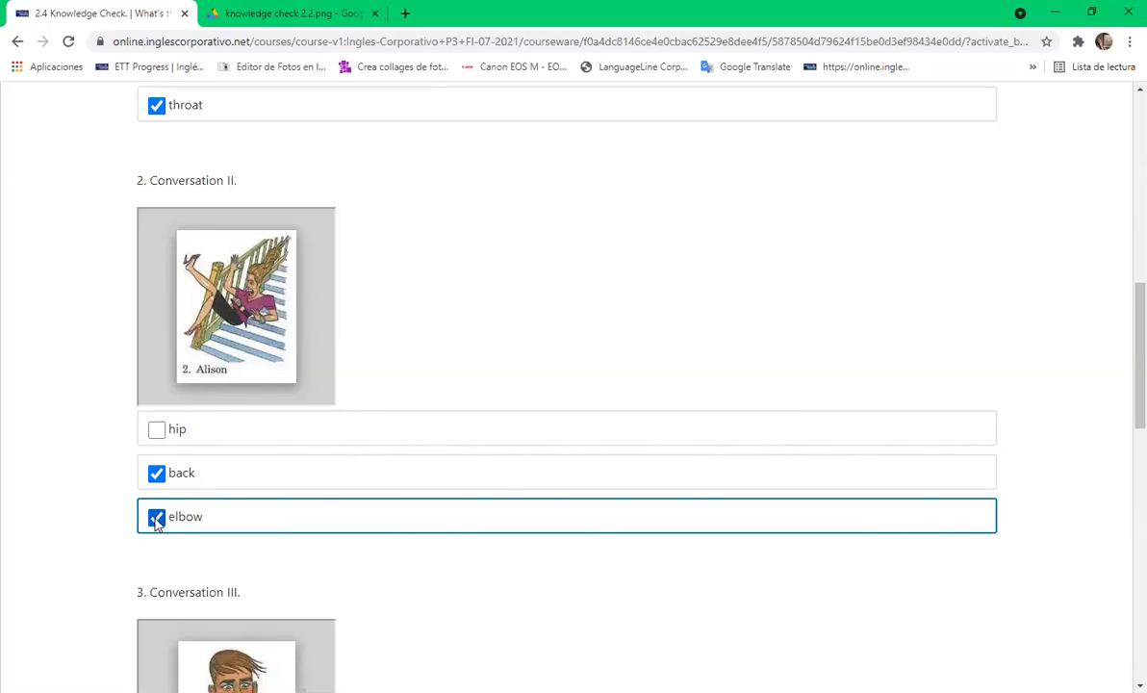
Step: Mark tooth and chin as the answers for Conversation III
scroll(108, 583, "down", 1)
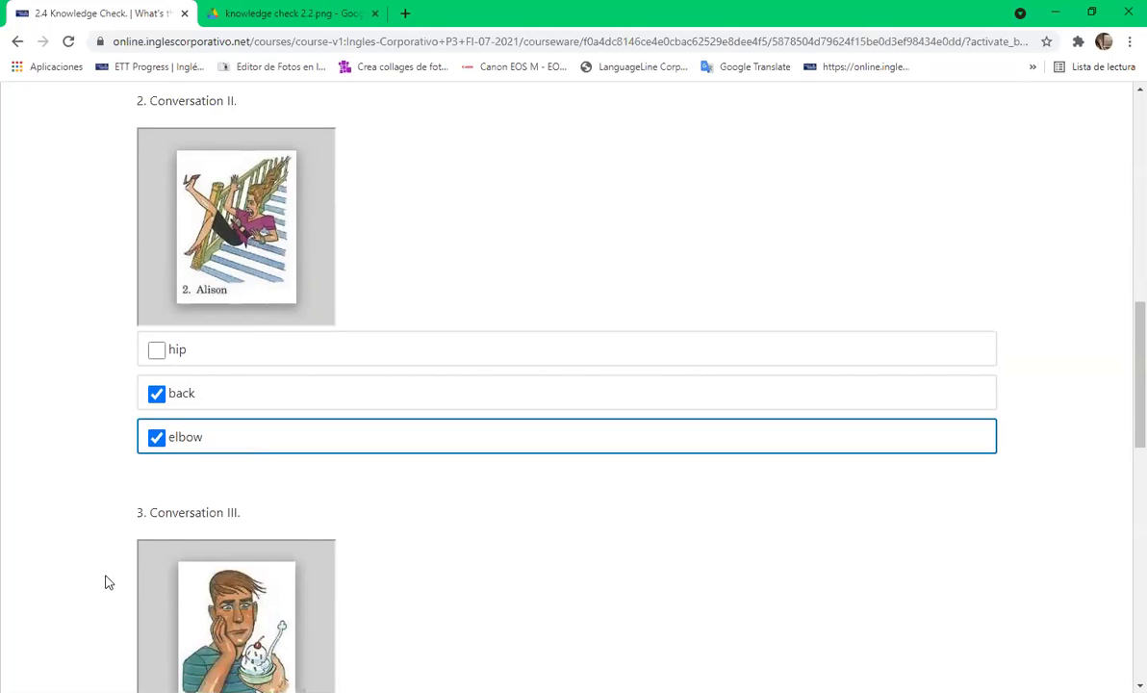
scroll(220, 577, "down", 3)
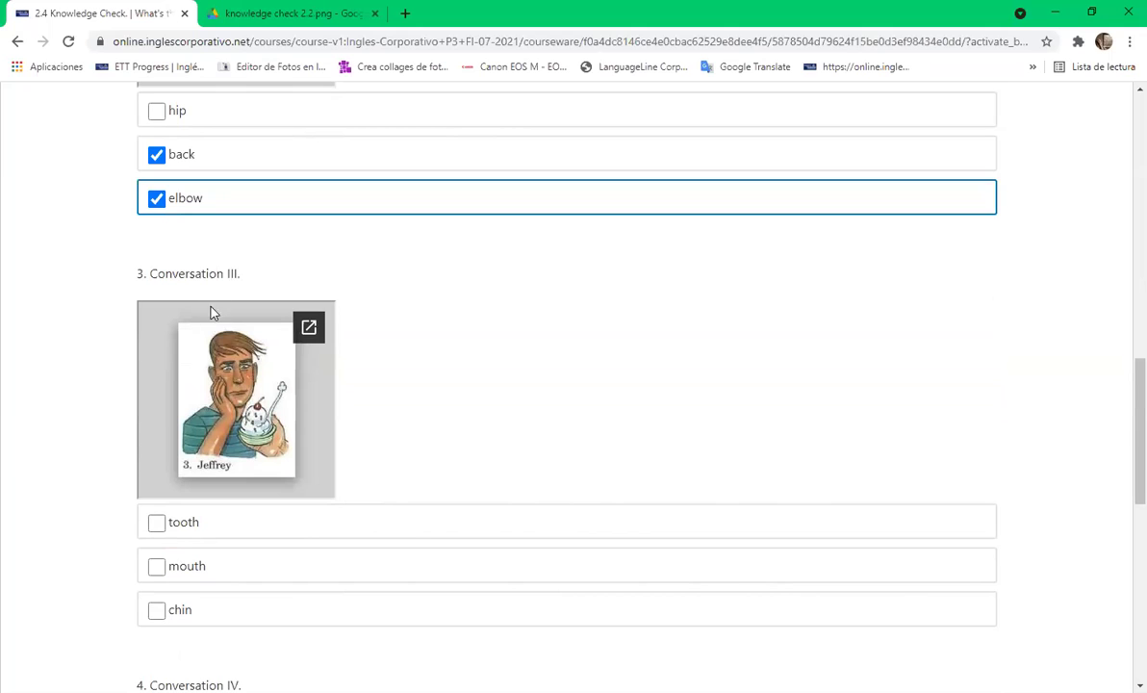
scroll(342, 595, "down", 1)
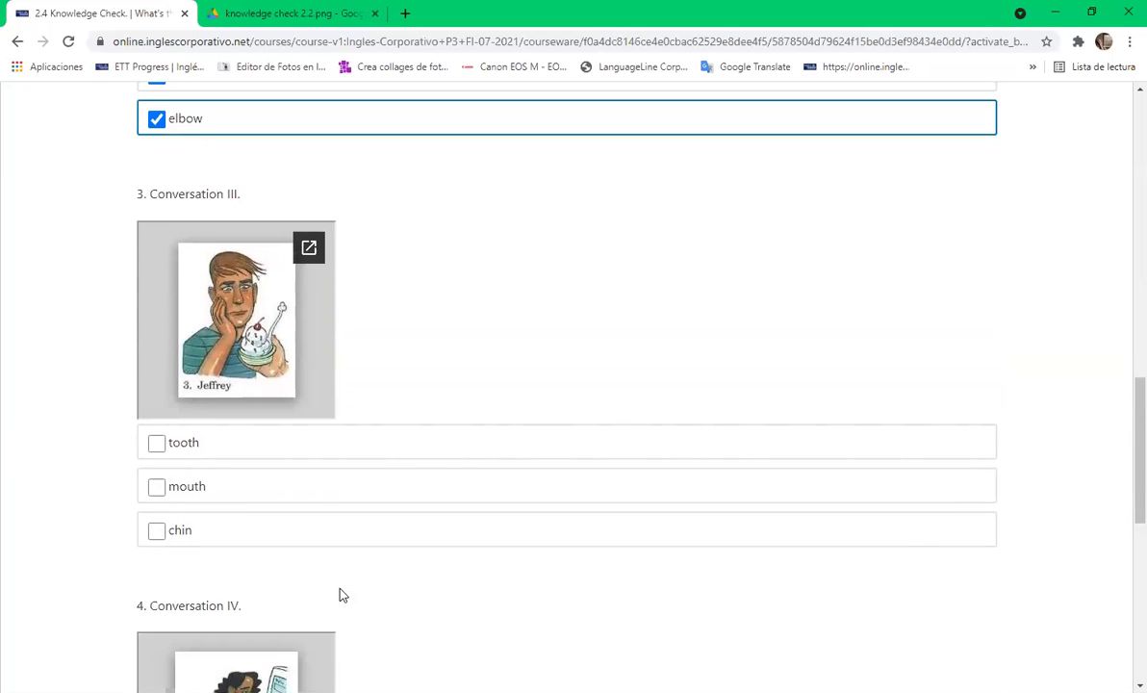
left_click(156, 443)
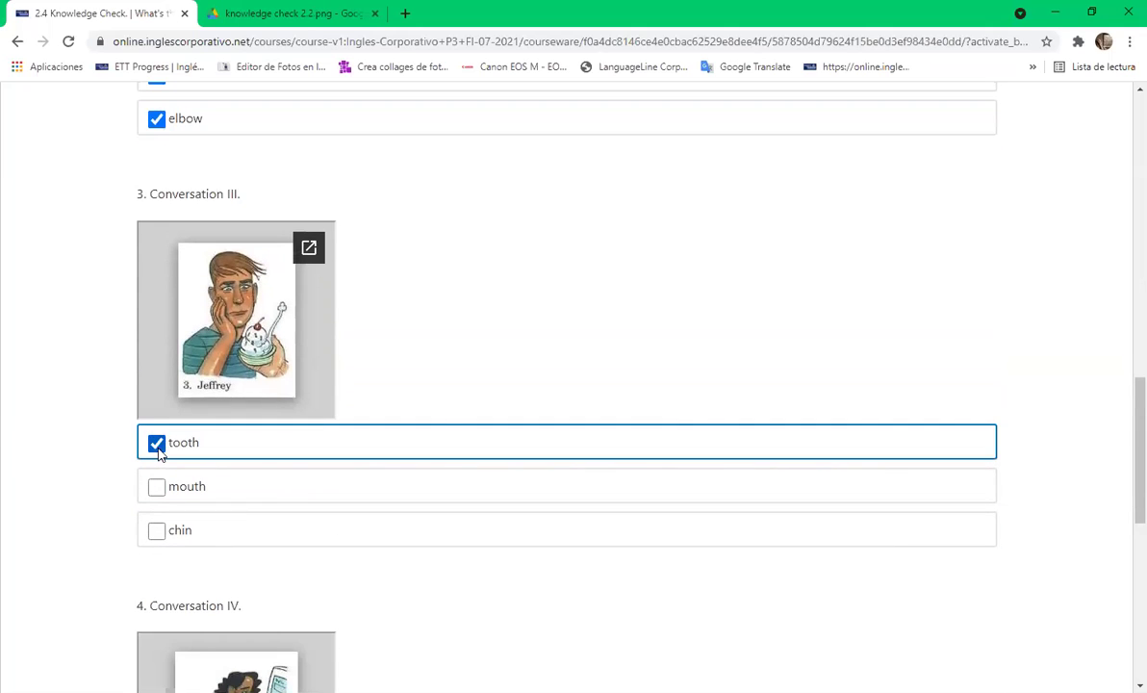
left_click(157, 531)
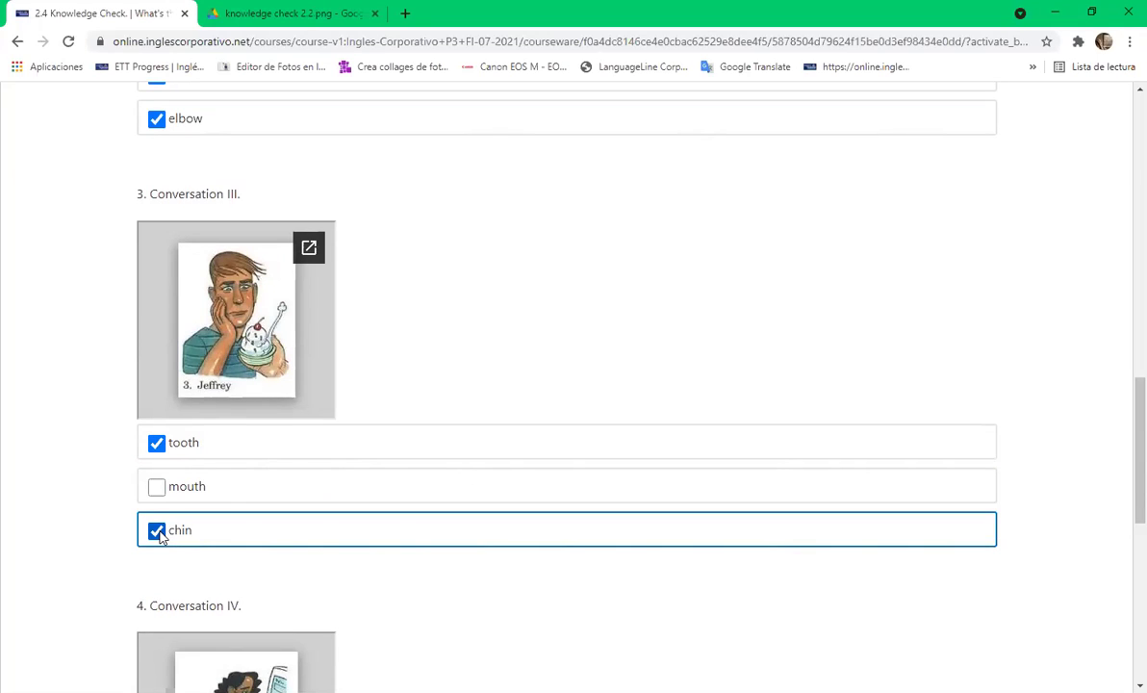
Step: Mark wrist and eyes as the answers for Conversation IV and submit the knowledge check
scroll(159, 536, "down", 5)
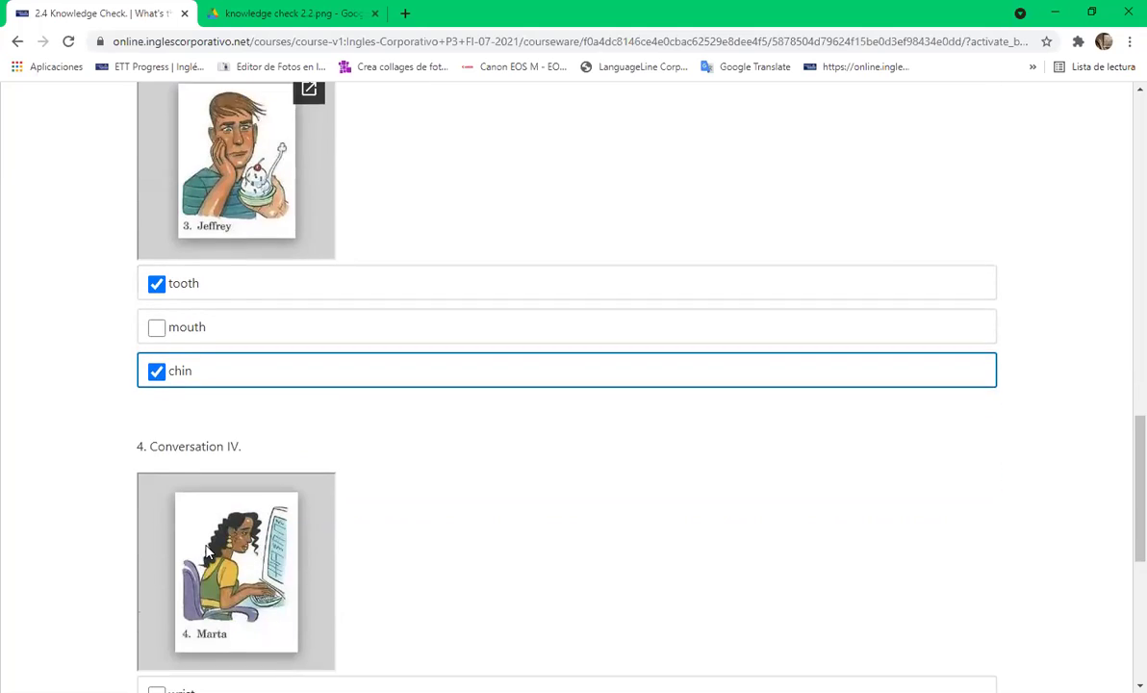
scroll(260, 444, "down", 1)
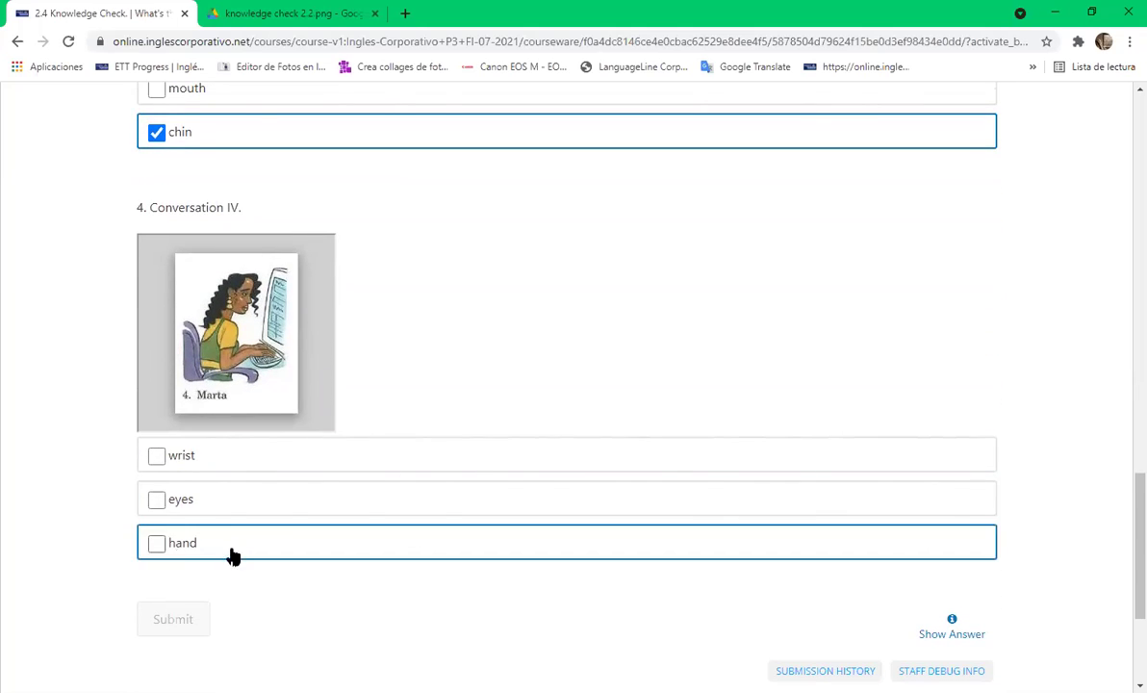
left_click(157, 503)
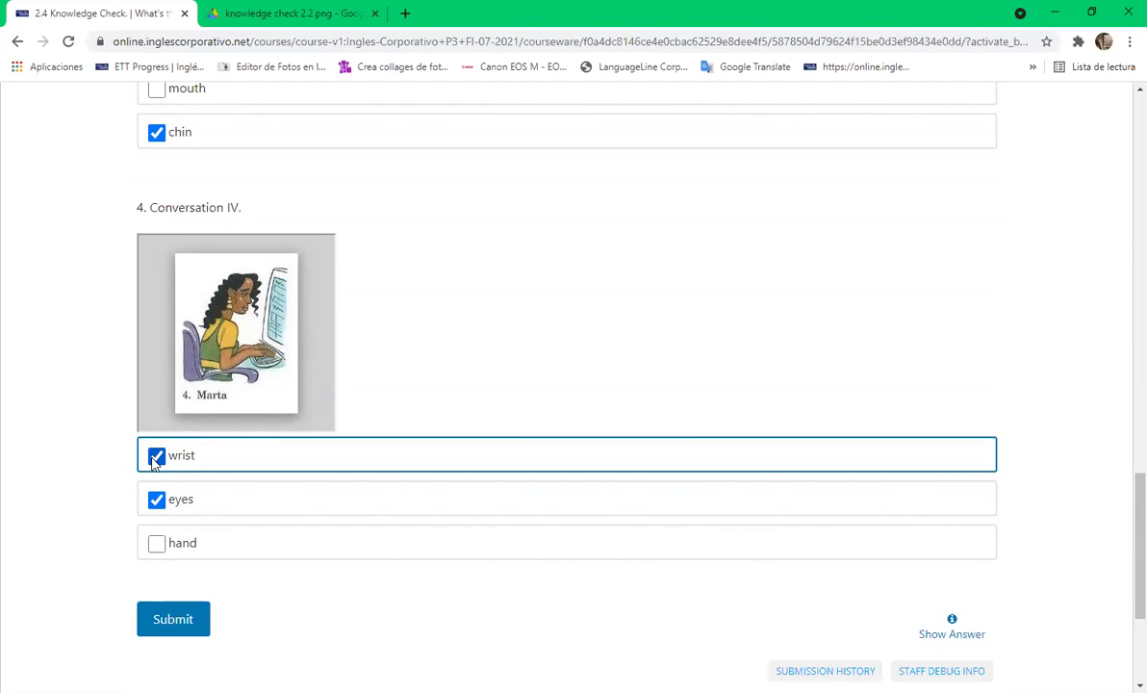
left_click(183, 619)
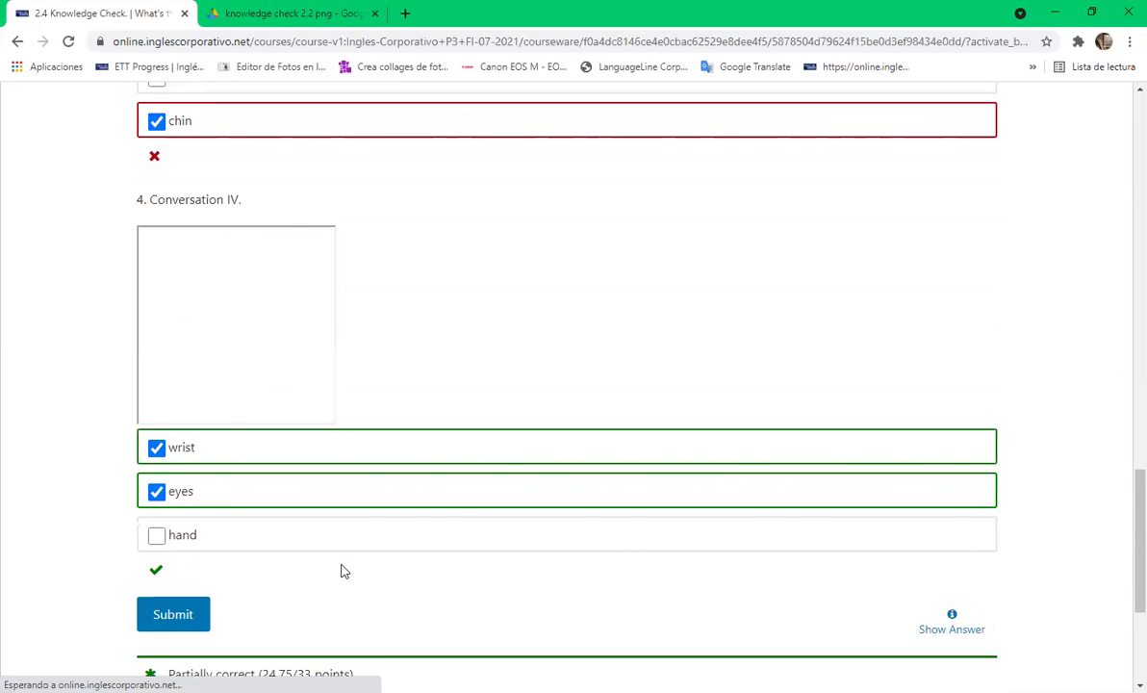
Step: Replace chin with mouth in the Conversation III answers and resubmit the knowledge check
scroll(342, 571, "up", 5)
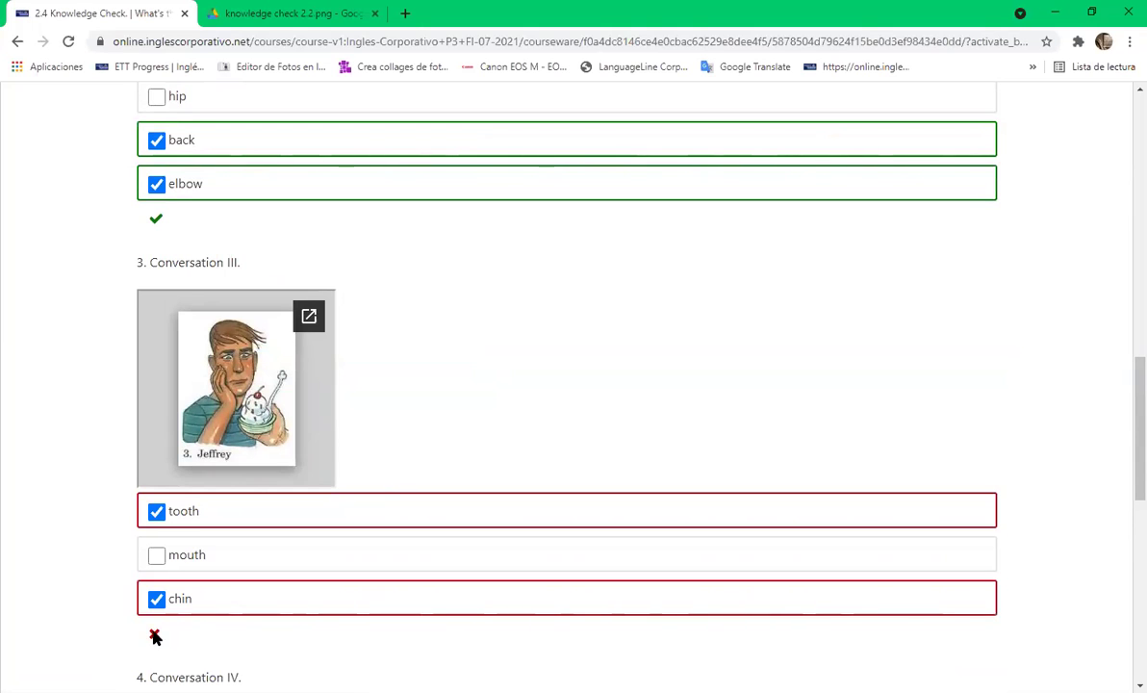
left_click(155, 598)
left_click(155, 555)
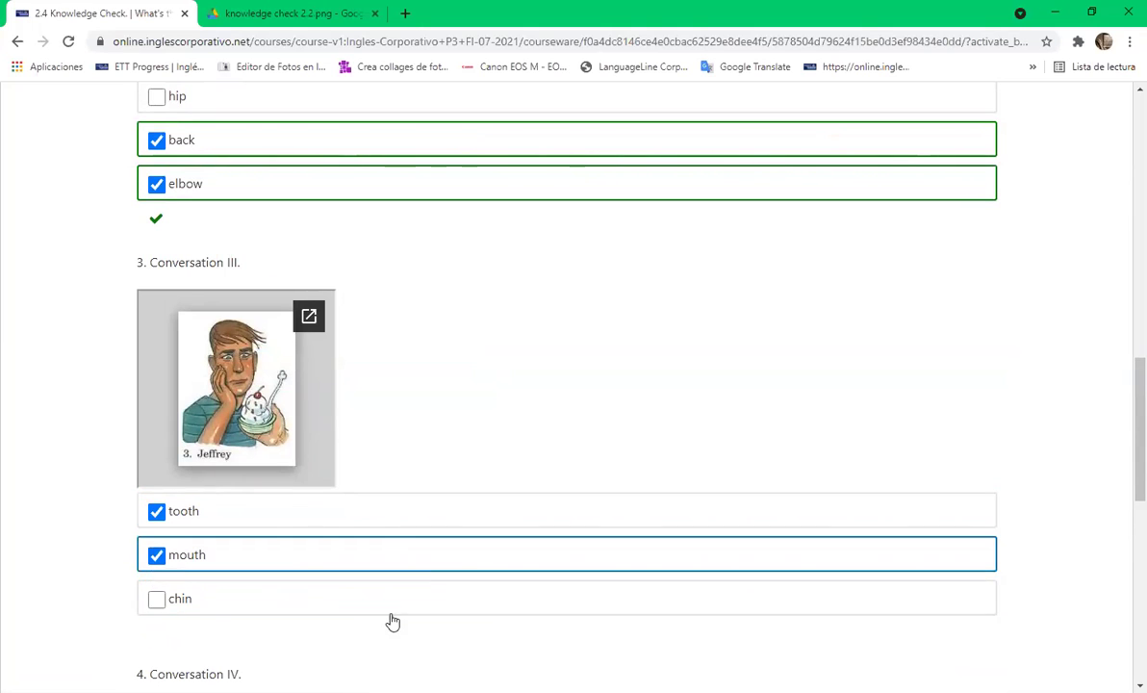
scroll(463, 551, "down", 5)
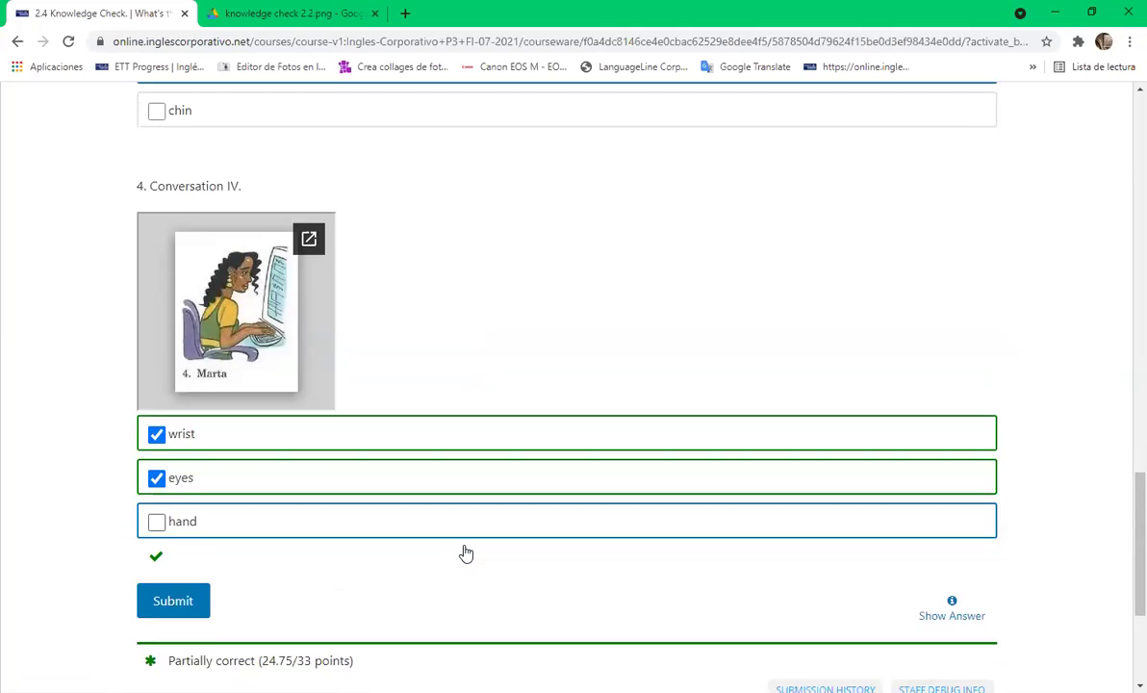
scroll(465, 553, "down", 3)
scroll(465, 553, "up", 15)
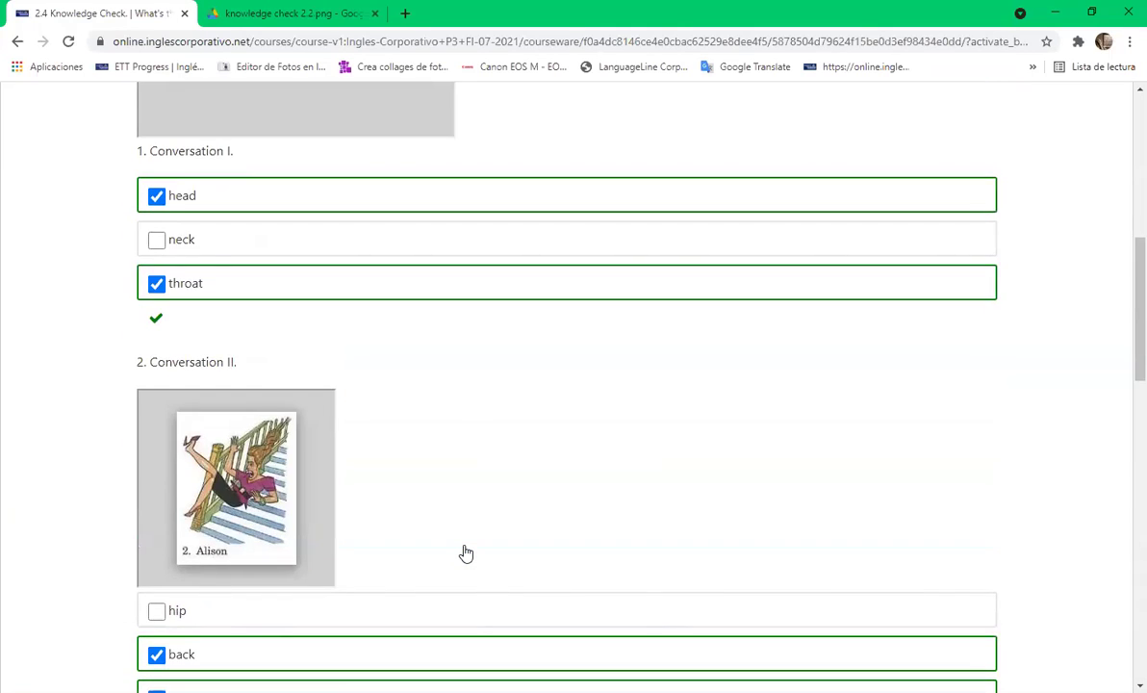
scroll(465, 553, "up", 6)
scroll(465, 553, "down", 10)
scroll(463, 552, "down", 9)
left_click(169, 332)
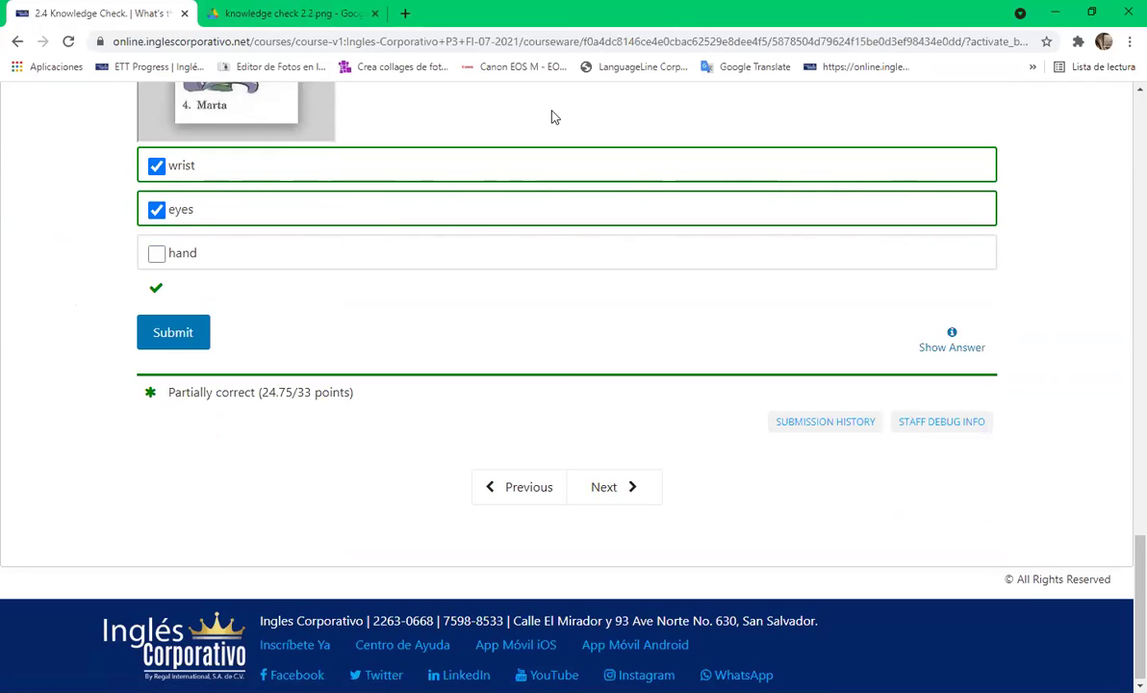
Step: Clear mouth from the Conversation III answers, keeping only tooth, and submit the knowledge check again
scroll(994, 299, "up", 4)
scroll(735, 212, "up", 3)
scroll(267, 266, "down", 2)
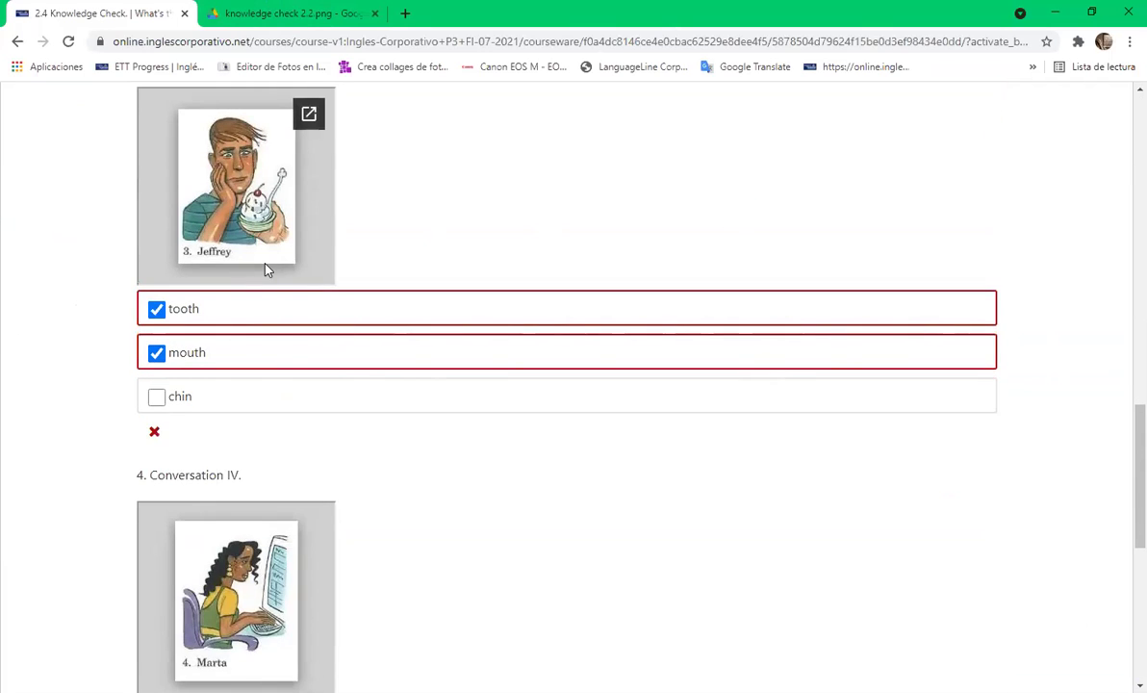
scroll(267, 270, "down", 2)
scroll(572, 295, "down", 3)
scroll(571, 294, "down", 1)
scroll(268, 266, "up", 5)
left_click(168, 272)
scroll(316, 273, "down", 5)
left_click(193, 339)
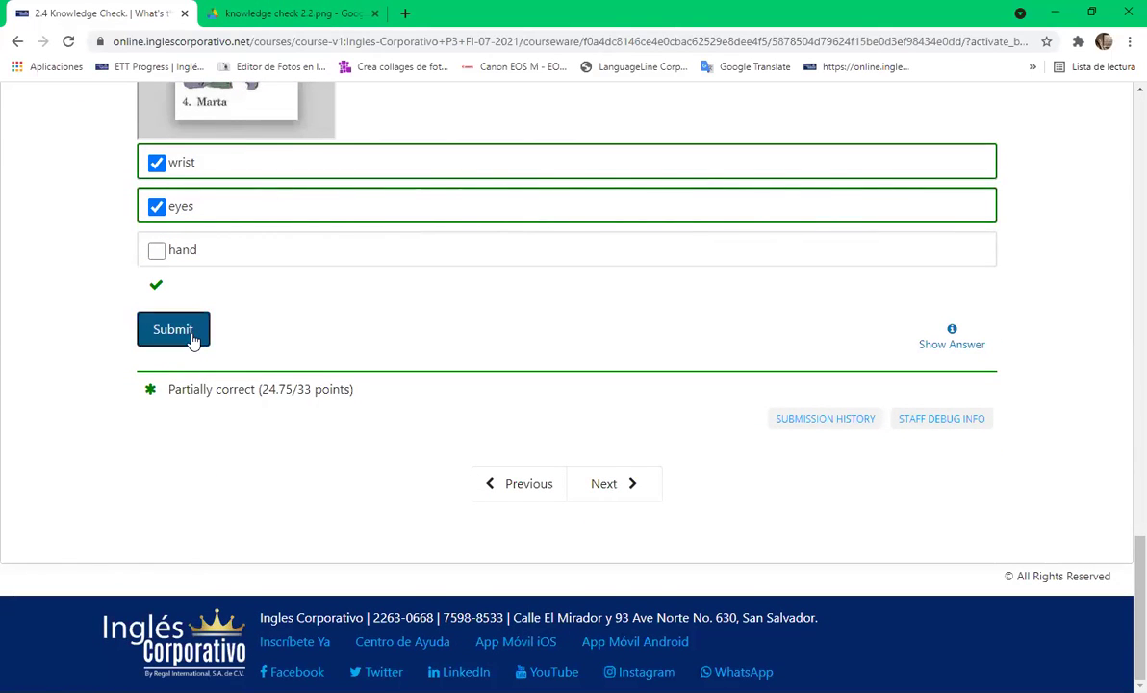
Step: Review the graded answers and open the unit 2.5 Lesson Objective
scroll(386, 218, "up", 3)
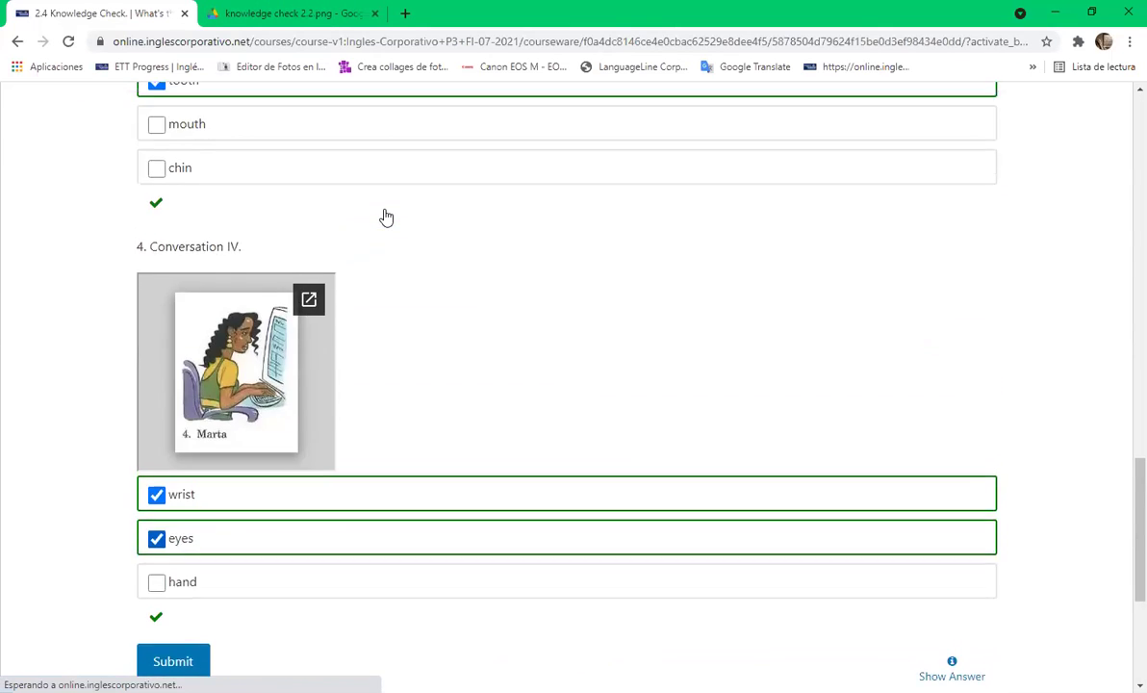
scroll(386, 218, "up", 15)
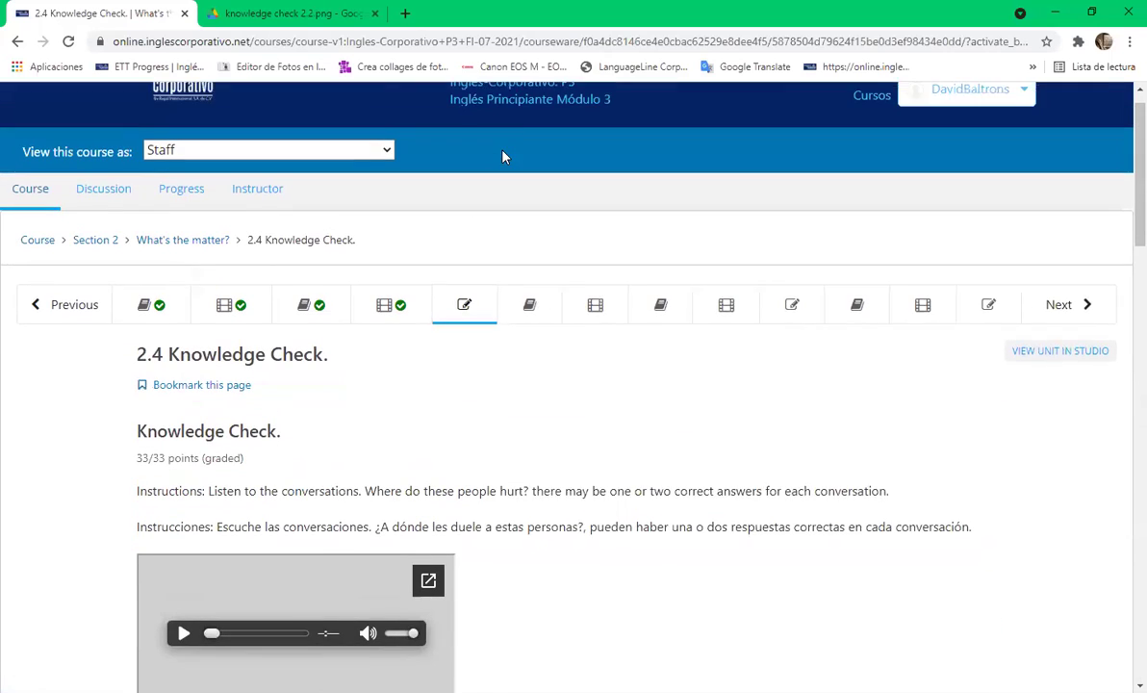
scroll(503, 157, "down", 2)
left_click(534, 106)
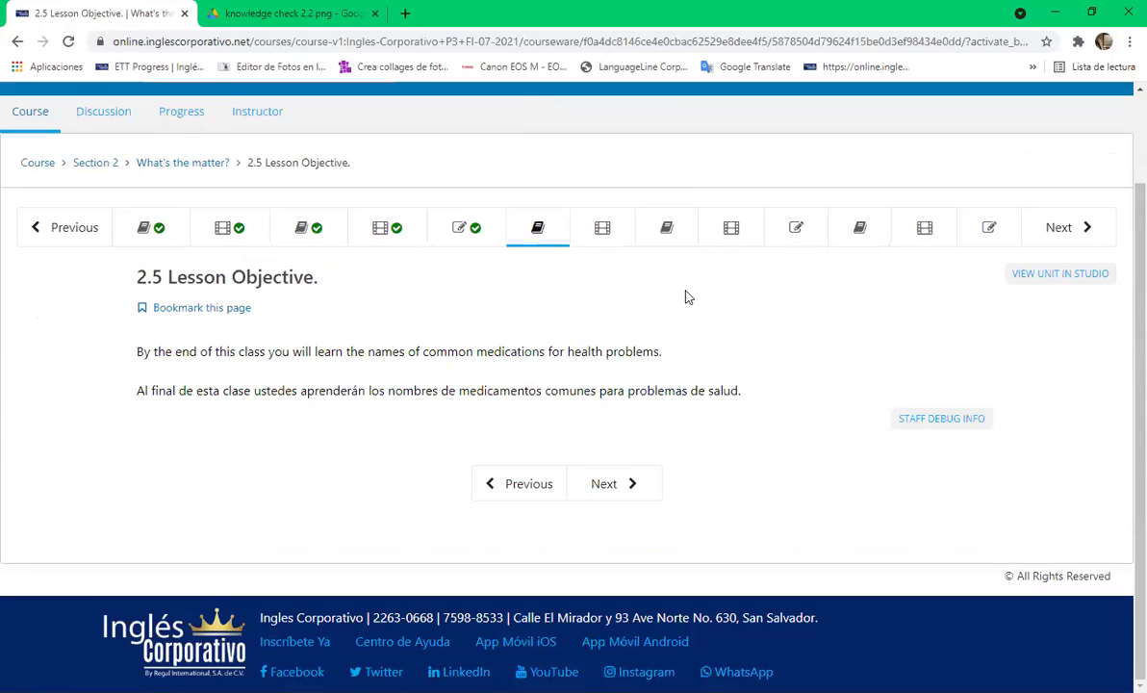
Step: Open unit 2.6 Vocabulary: Common Medications and start its video
left_click(600, 224)
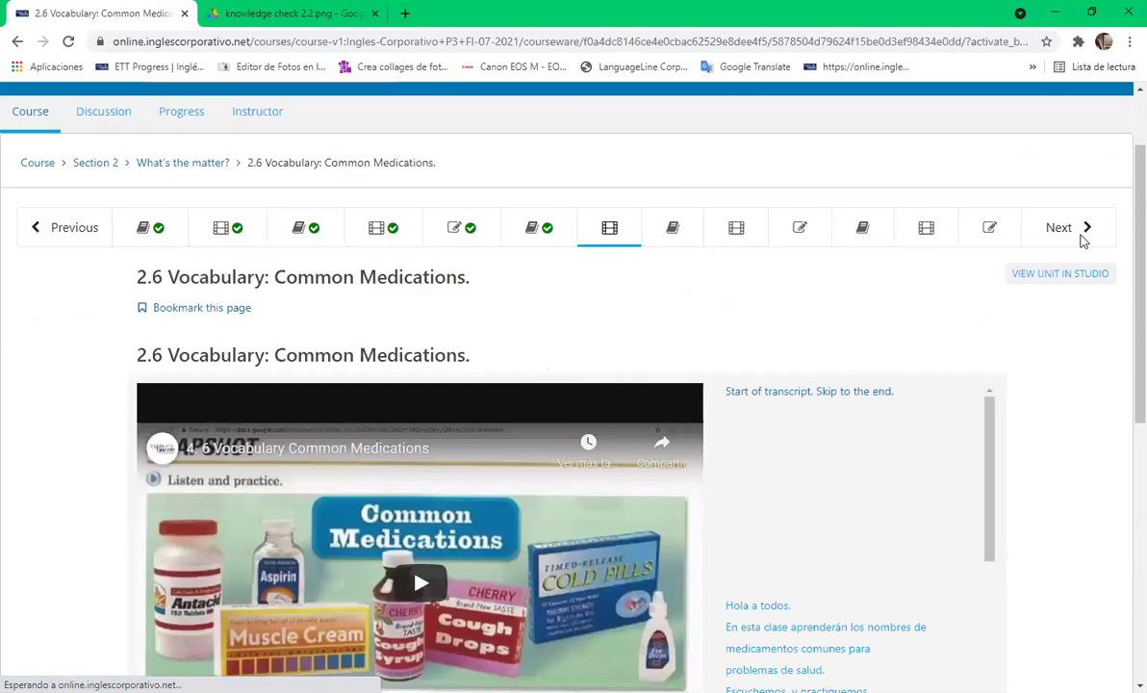
scroll(454, 327, "down", 3)
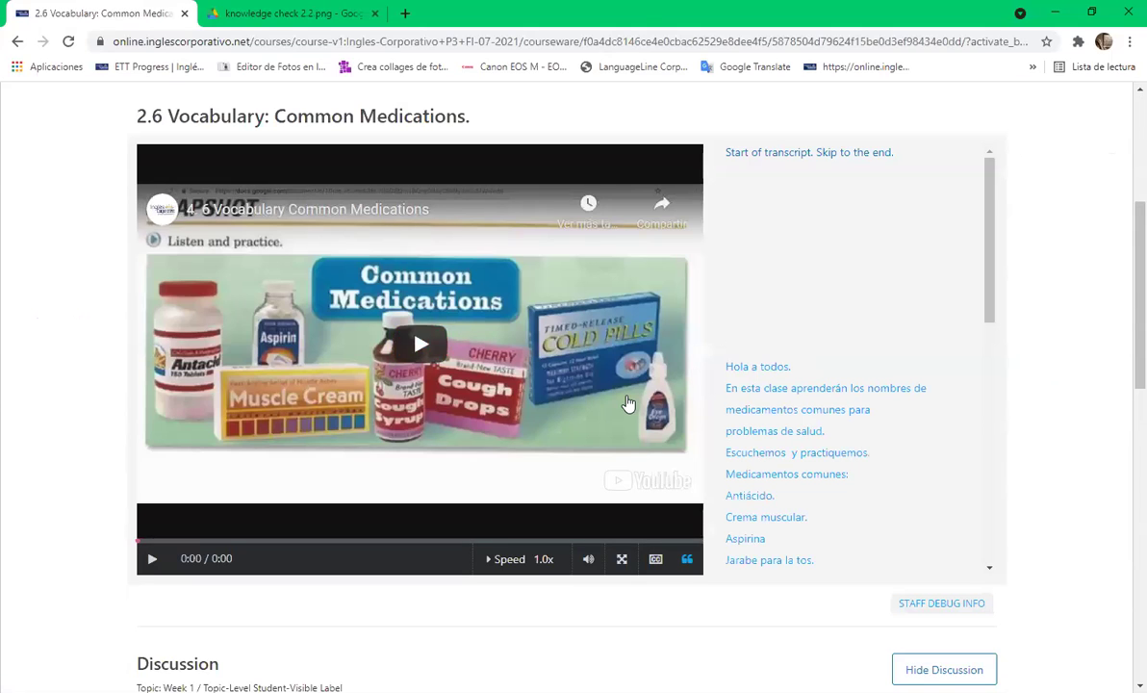
left_click(152, 559)
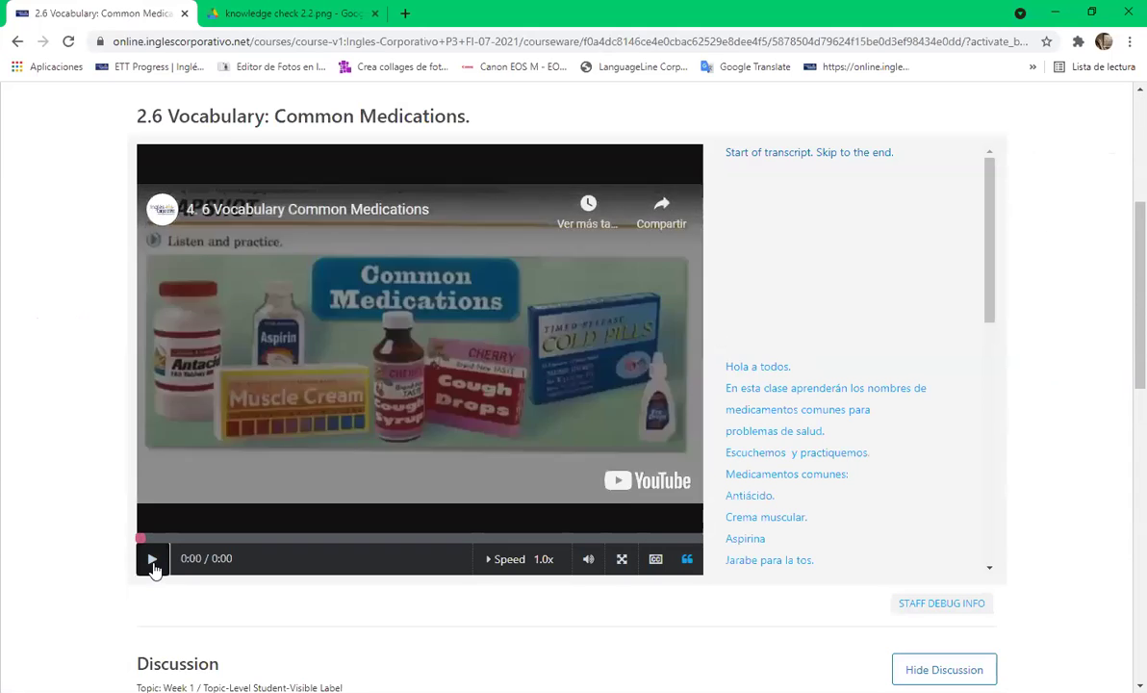